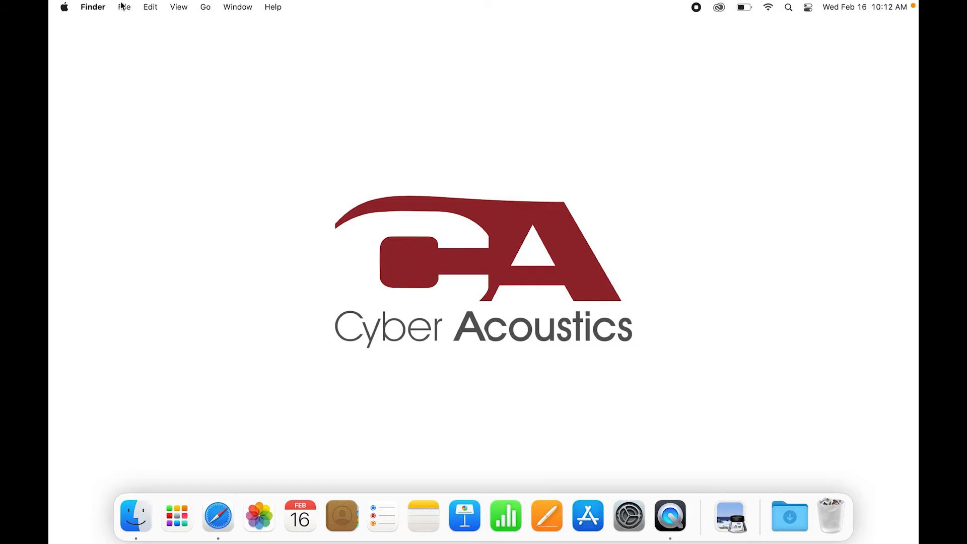
- Launch System Preferences from the Apple menu
click(67, 10)
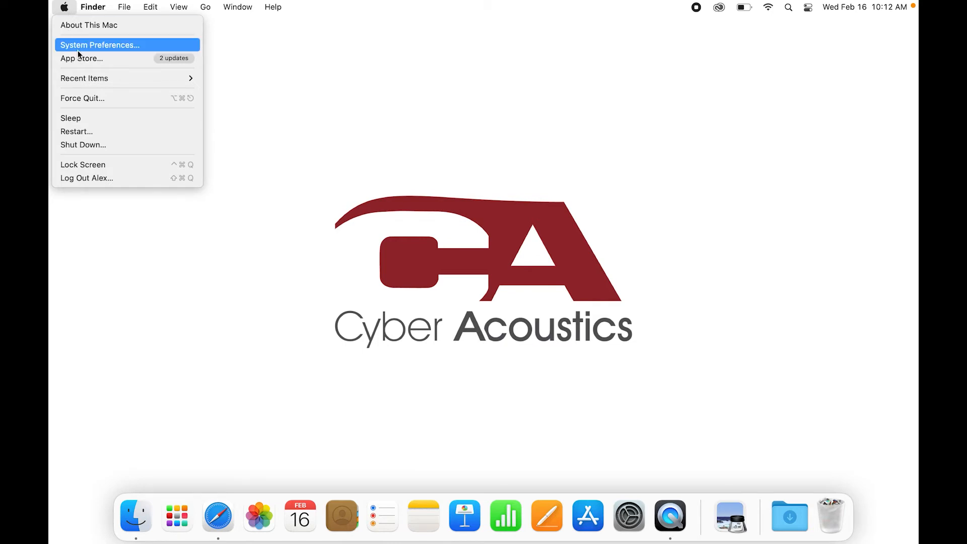
click(78, 45)
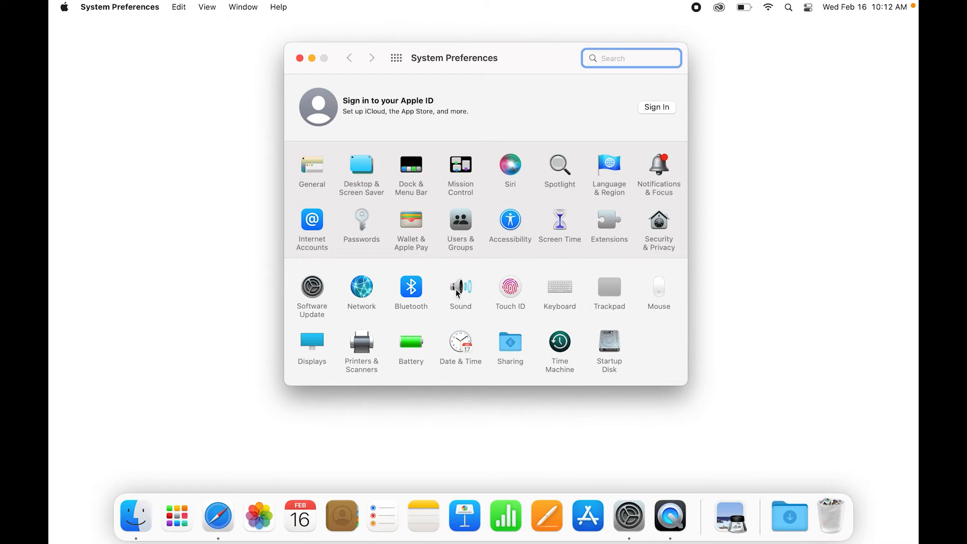
- Go to the Sound settings showing Output devices with External Headphones selected
click(457, 291)
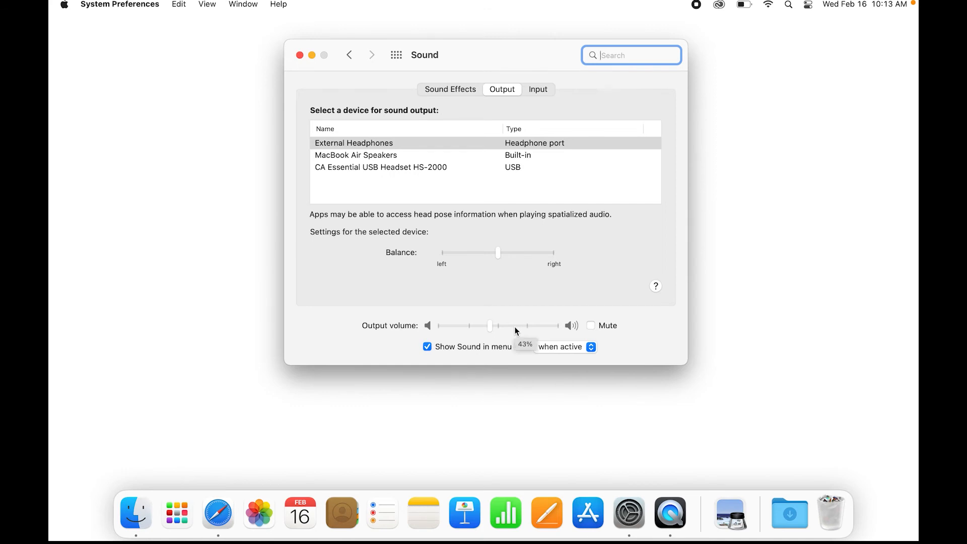
- Raise the External Headphones output volume to about three-quarters
click(533, 327)
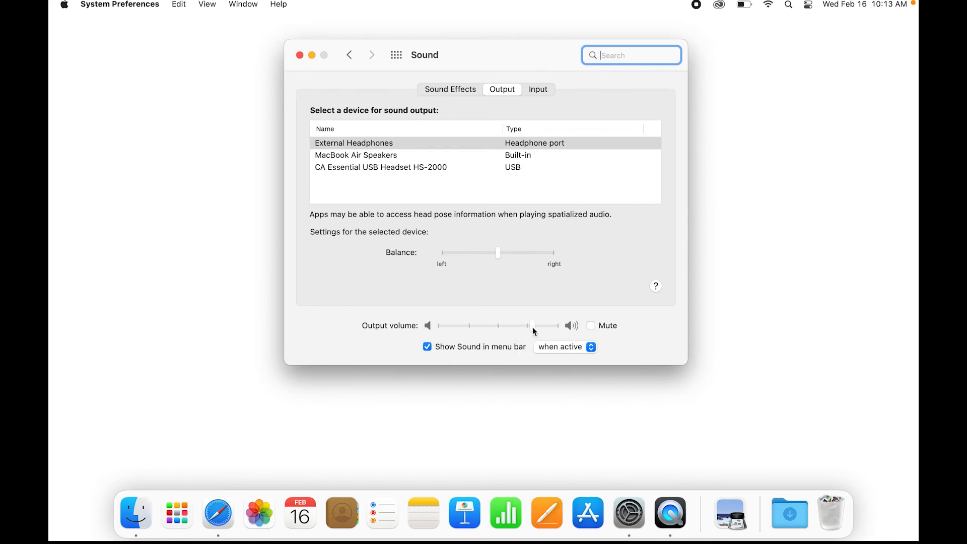